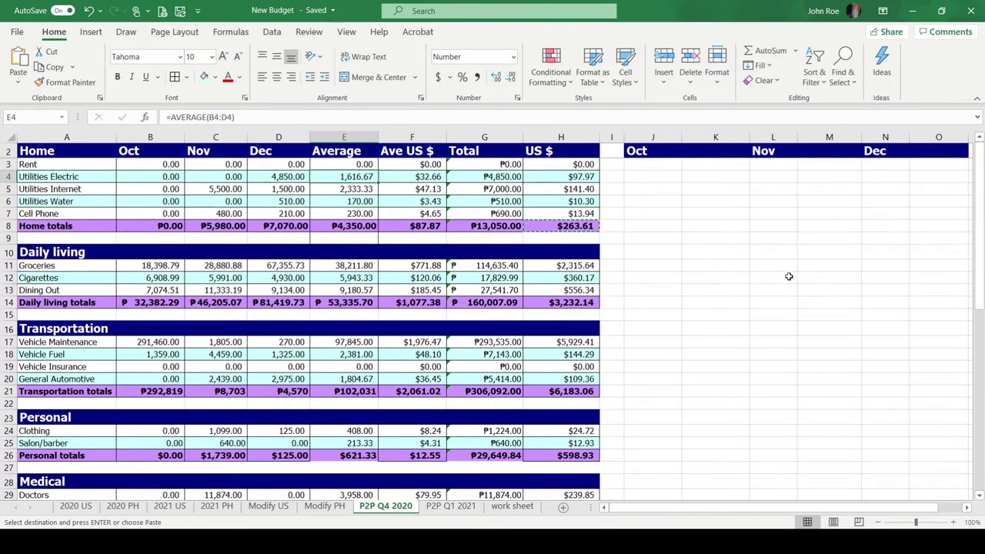
Step: Look over the Q4 2020 expense table and inspect the November internet, October cigarettes and October to December groceries formulas
scroll(789, 276, down, 5)
scroll(789, 276, down, 1)
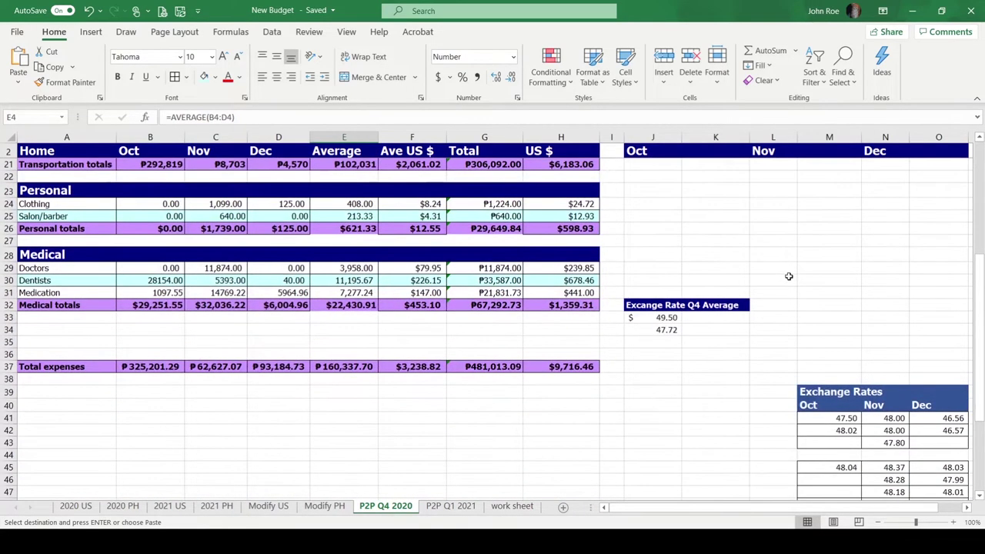
scroll(789, 276, up, 6)
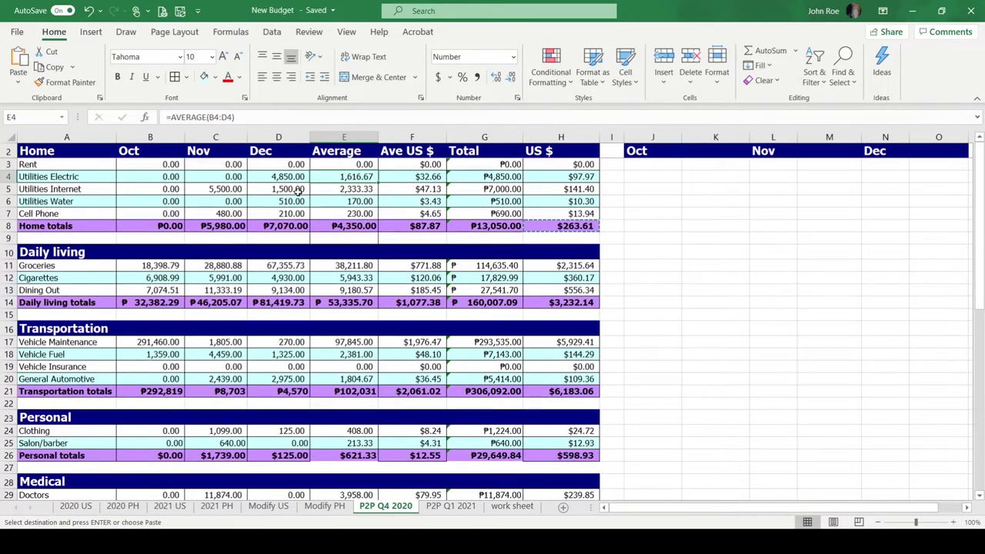
click(227, 190)
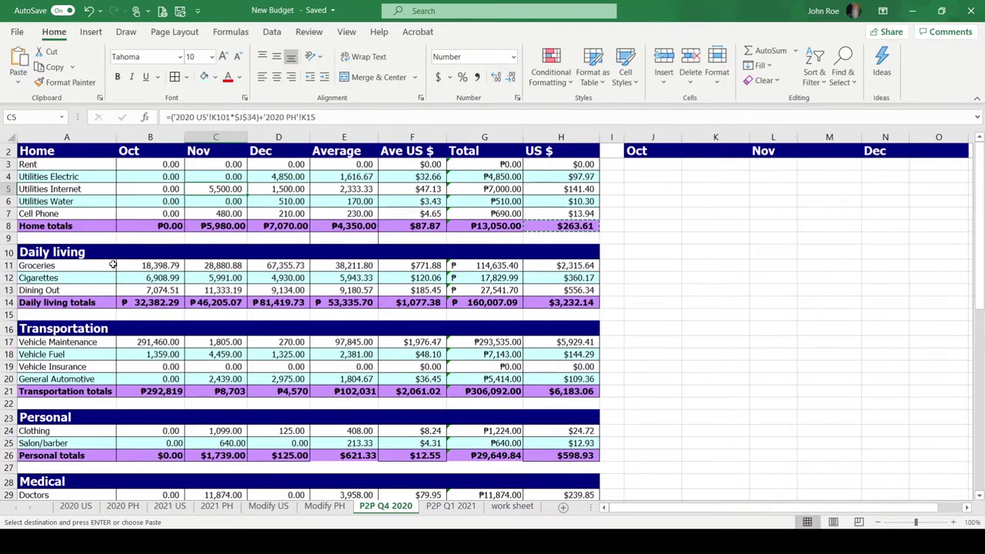
click(143, 280)
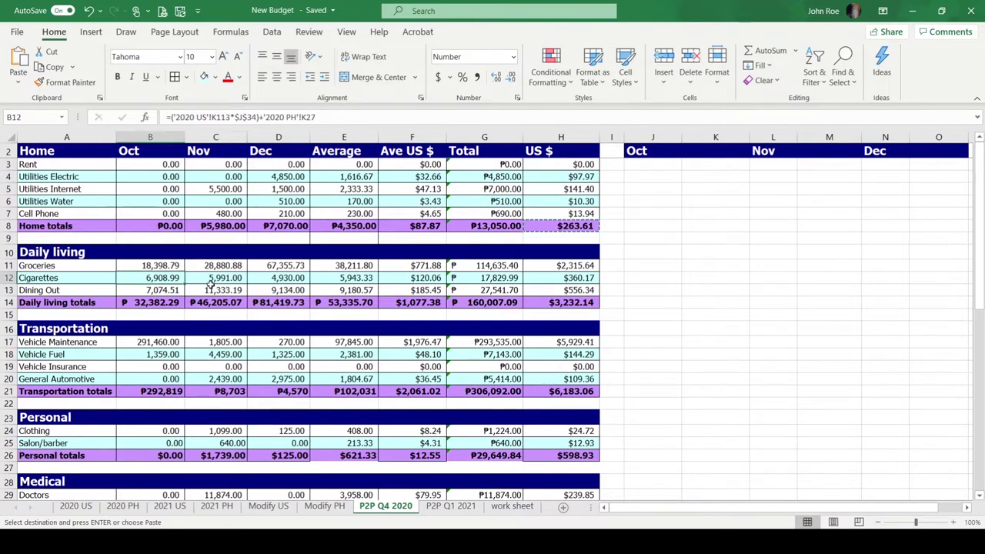
click(149, 266)
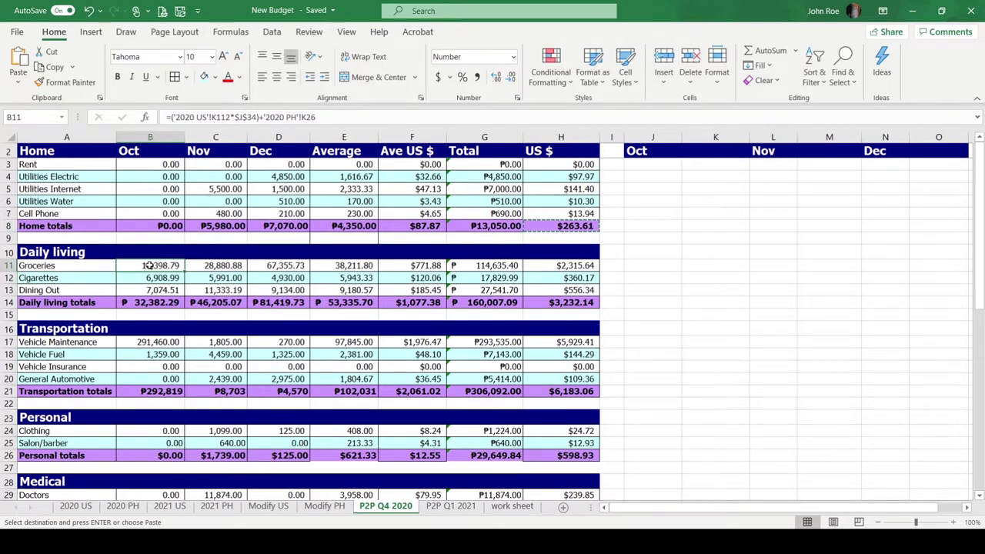
click(208, 265)
click(263, 265)
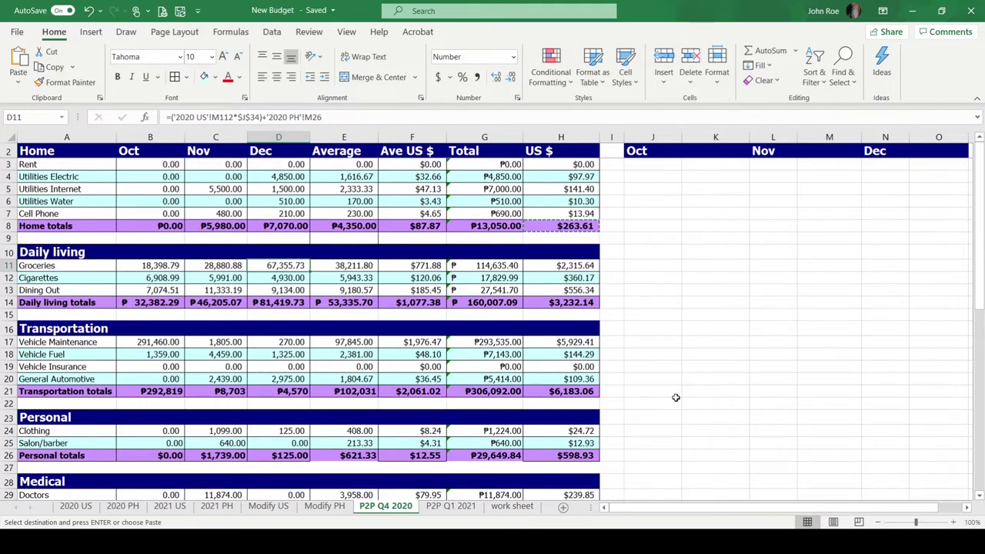
Step: Examine the monthly Exchange Rates table with its Average row and the Q4 average exchange rate formula in J34
scroll(675, 397, down, 10)
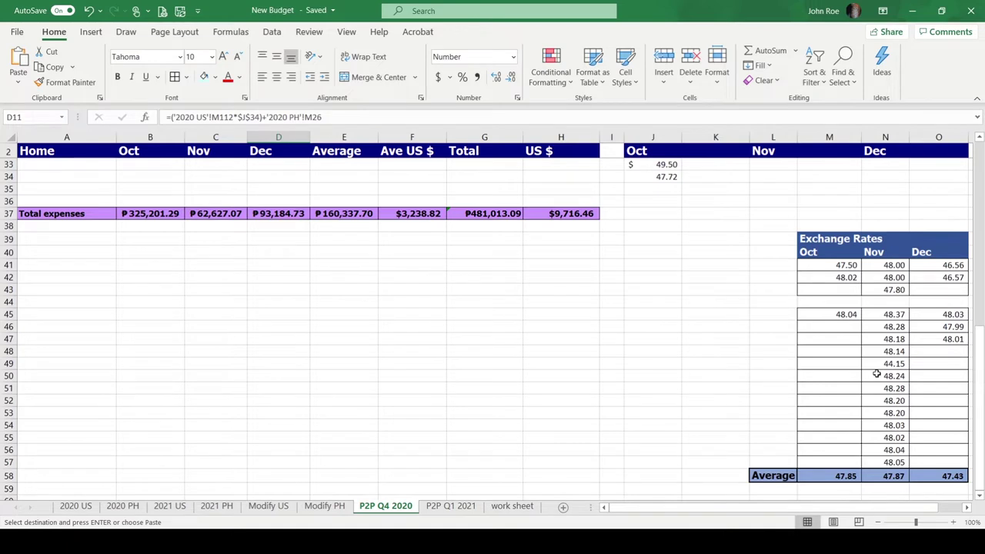
scroll(877, 374, up, 1)
scroll(877, 374, down, 2)
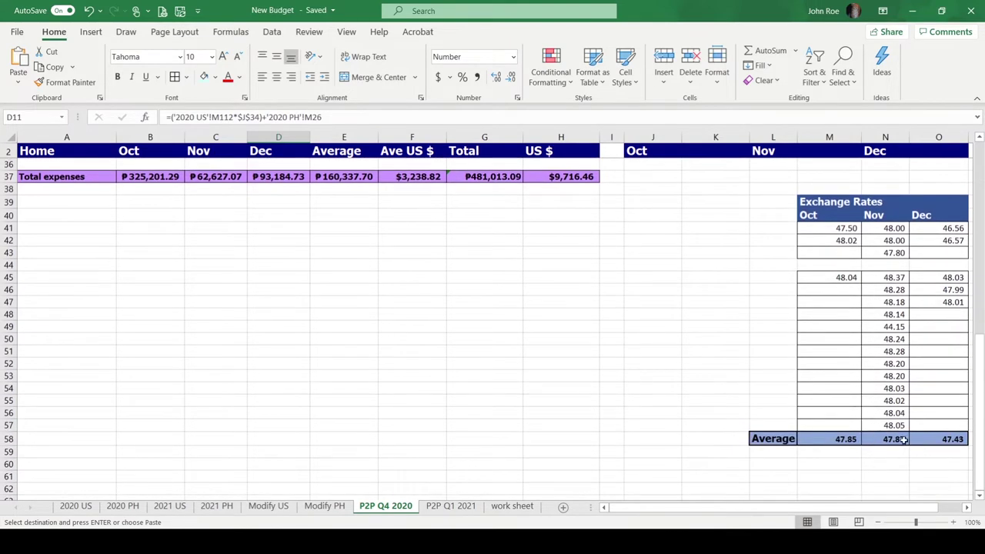
scroll(904, 440, up, 4)
scroll(904, 438, up, 1)
click(662, 291)
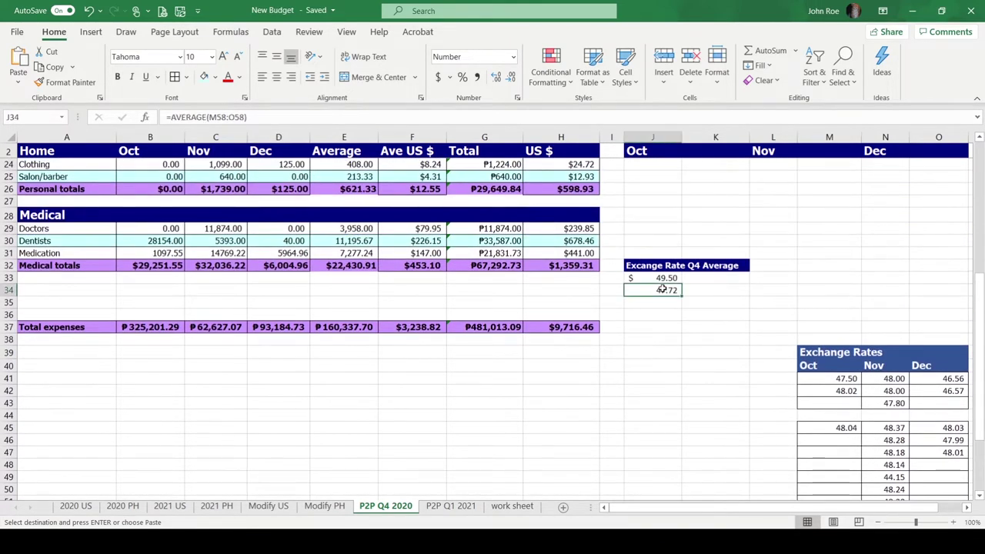
scroll(654, 287, up, 7)
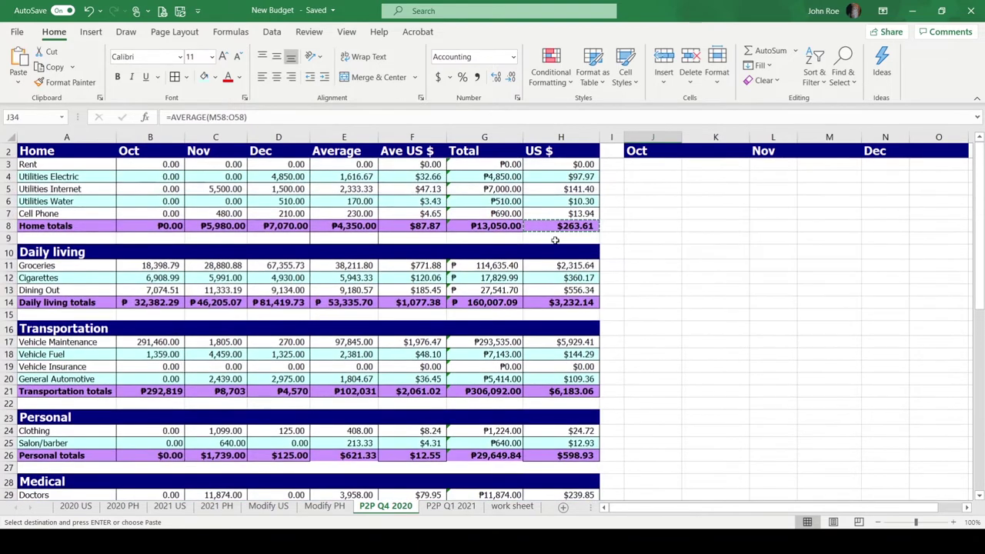
Step: Review the Home section's November and December electric and internet amounts, the electric dollar average and the December water amount
click(221, 214)
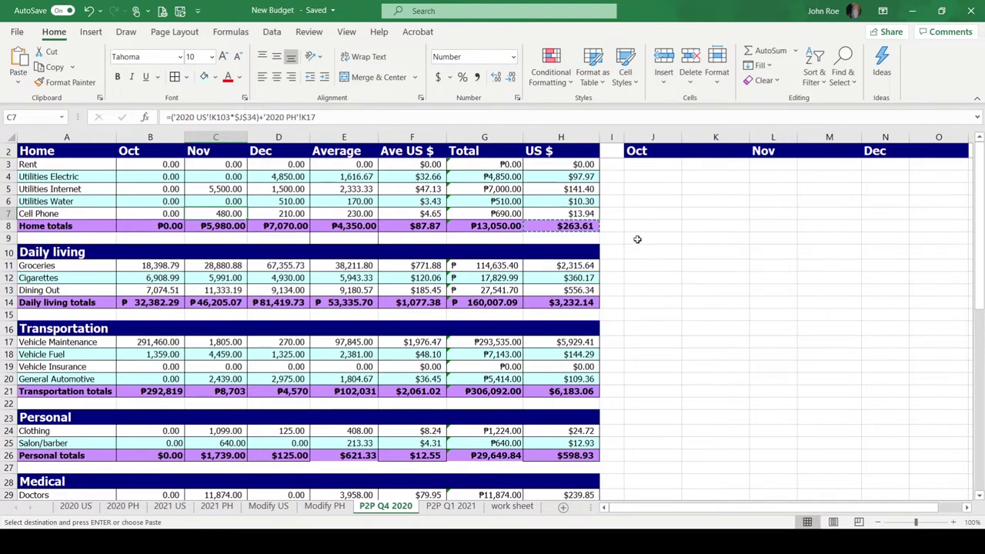
click(650, 214)
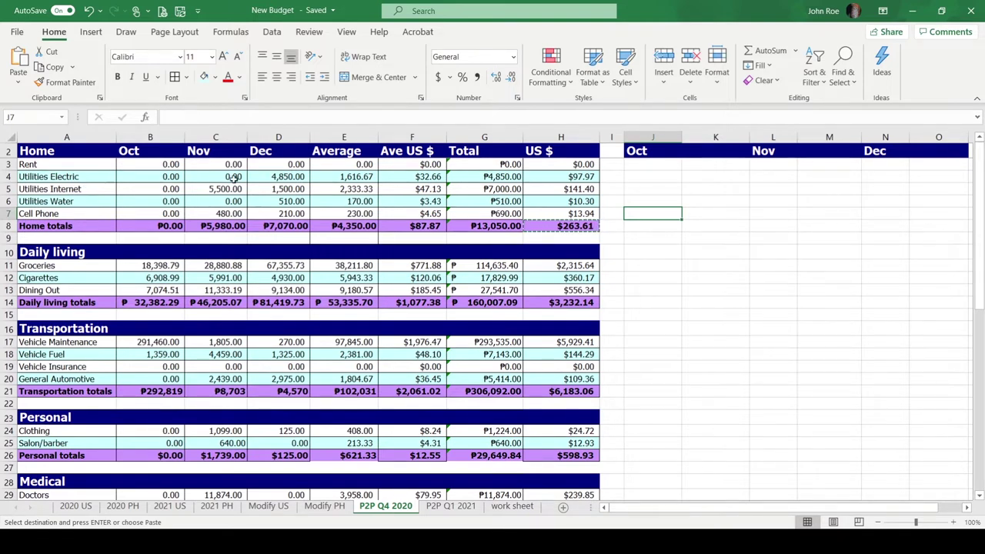
click(221, 176)
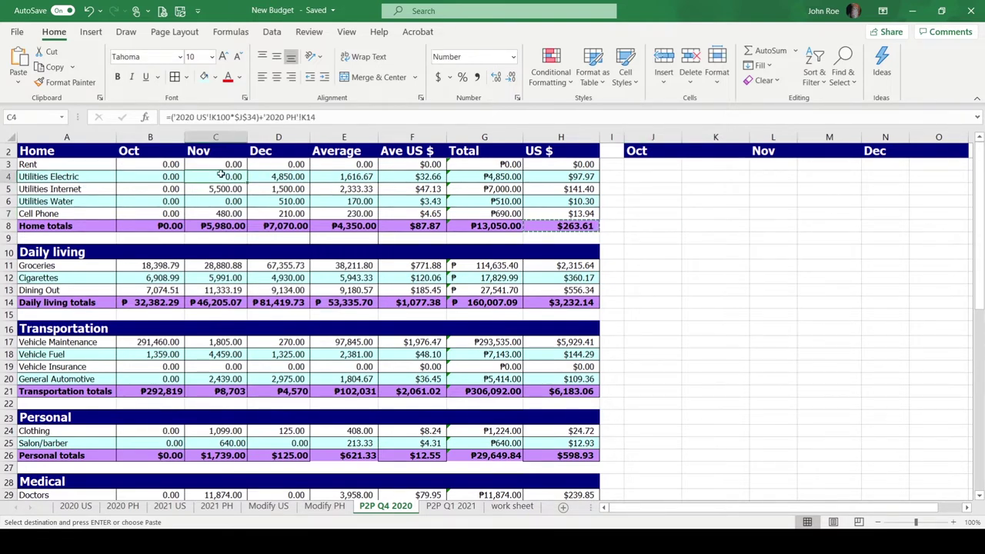
click(273, 176)
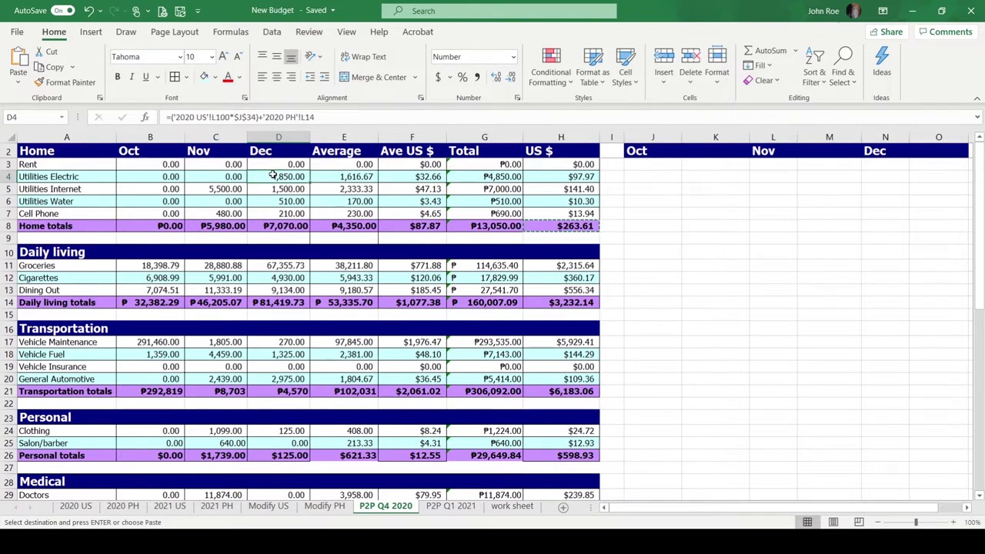
click(388, 179)
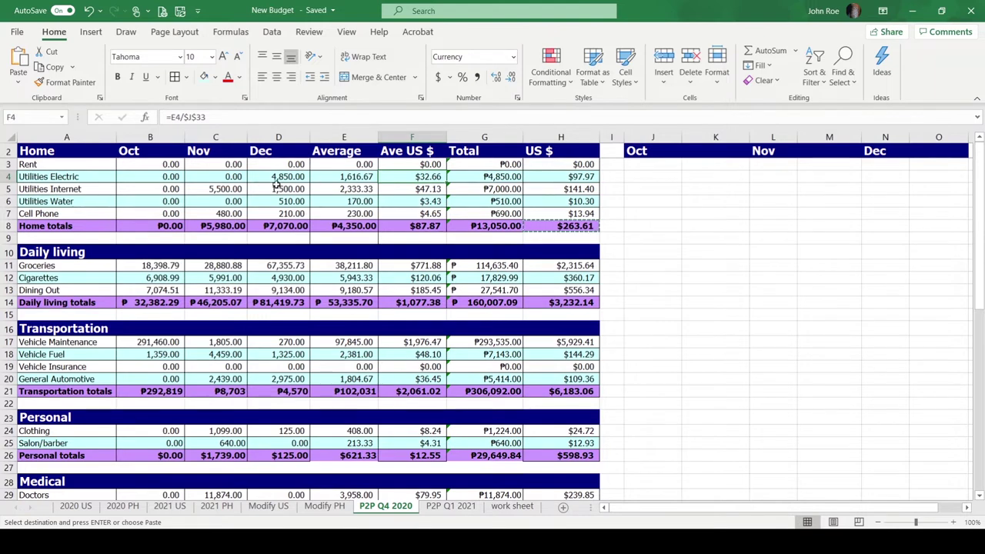
click(199, 188)
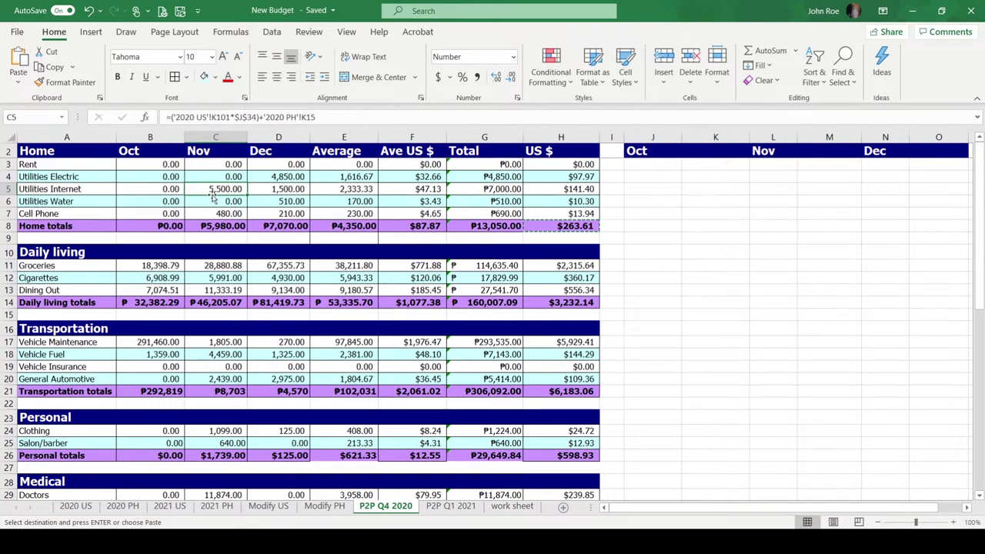
click(281, 194)
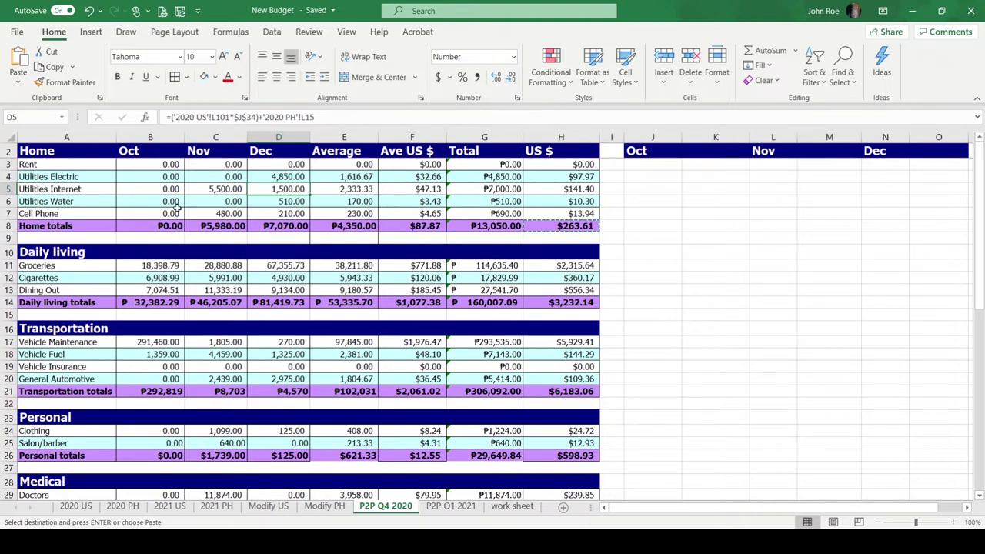
click(265, 205)
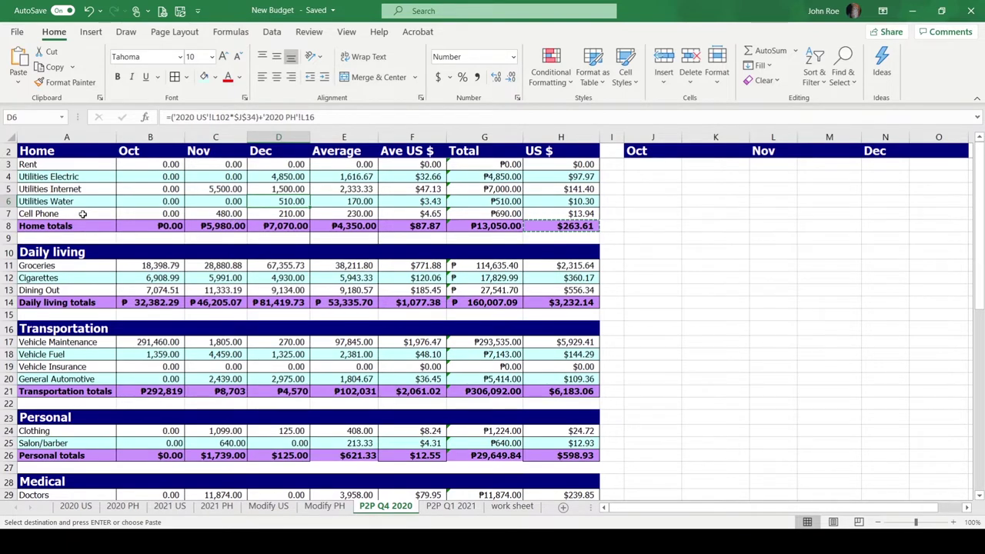
Step: Check the Cell Phone row's November, December, average and dollar-average cells, plus the Home totals dollar average
click(229, 217)
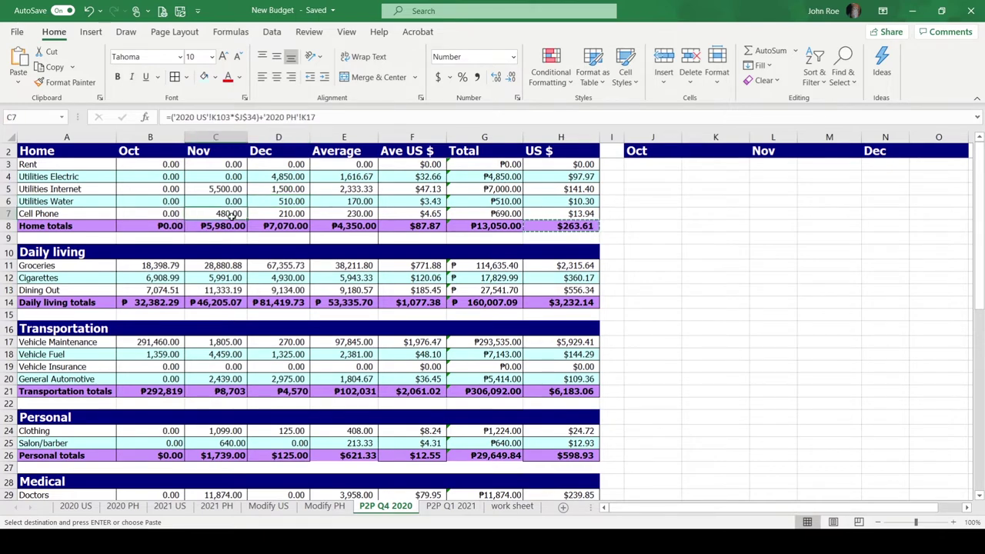
click(283, 212)
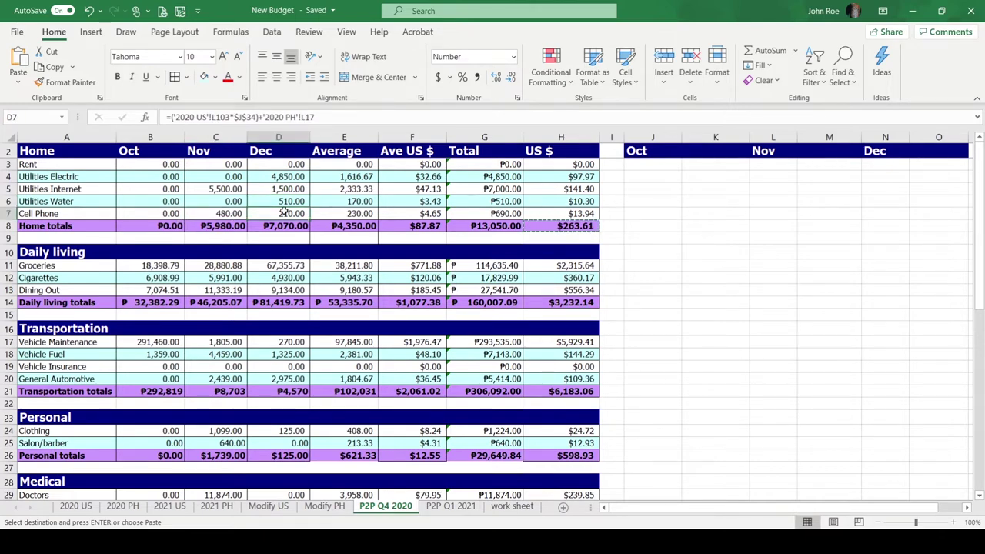
click(326, 212)
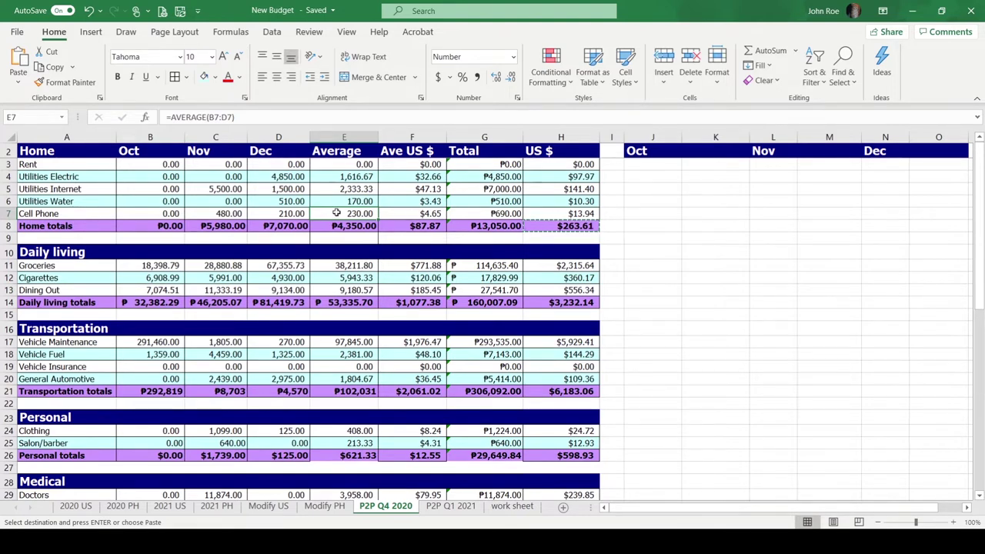
click(397, 214)
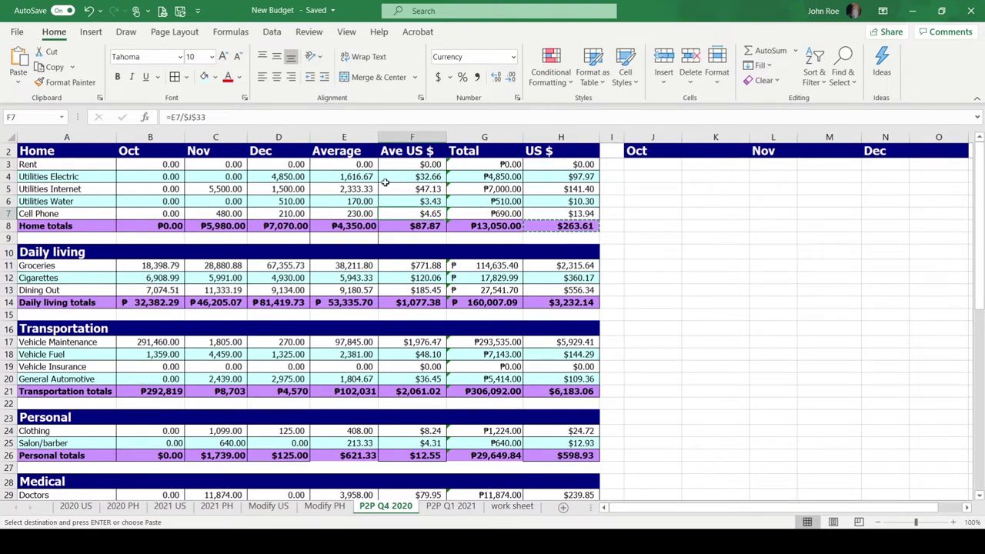
click(420, 226)
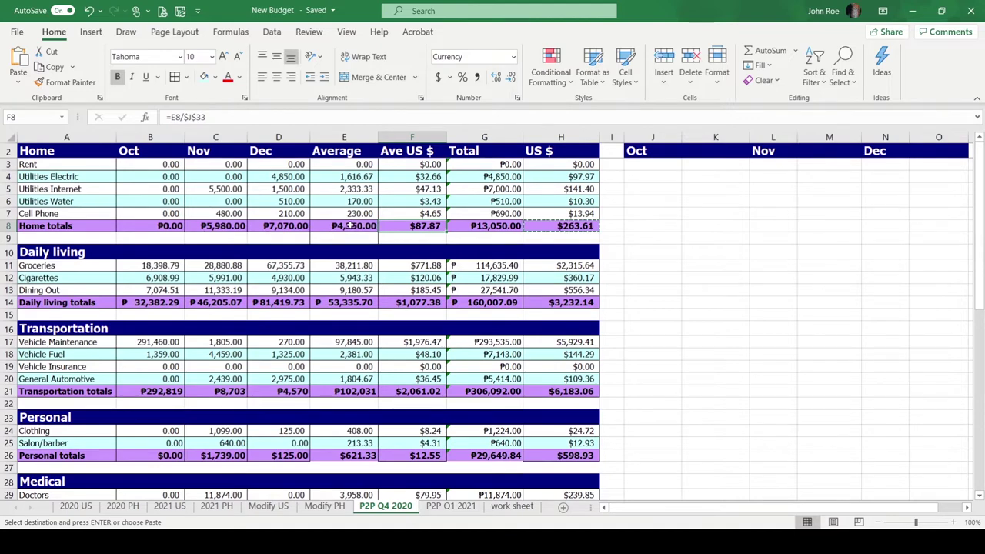
Step: Review the Groceries row's December amount, average and dollar average, along with the October cigarettes amount under Daily living
scroll(208, 254, down, 1)
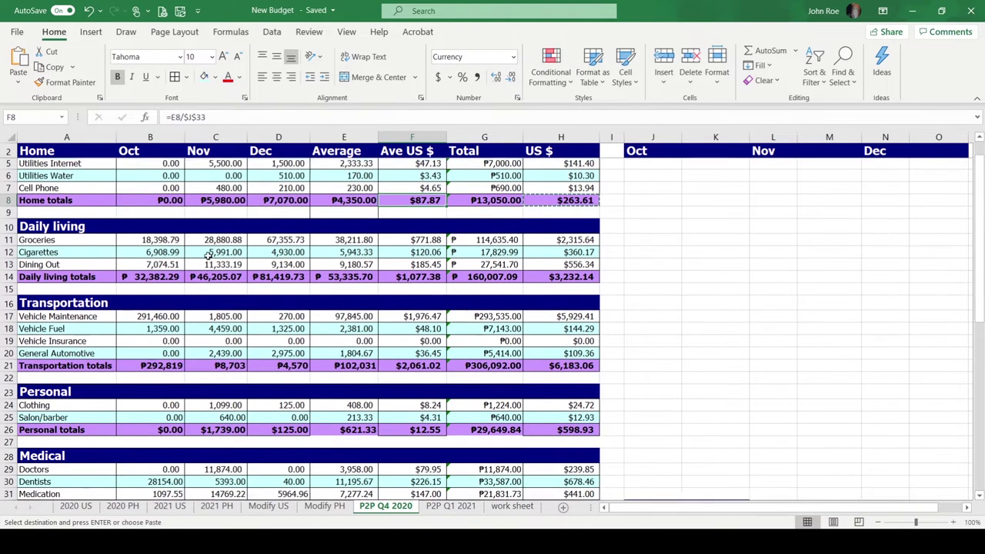
scroll(208, 254, up, 1)
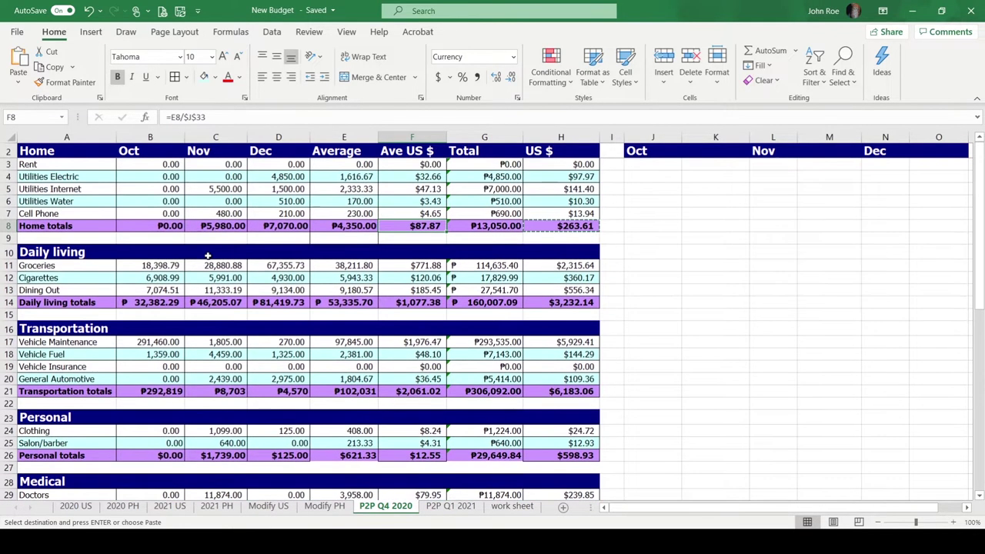
click(73, 266)
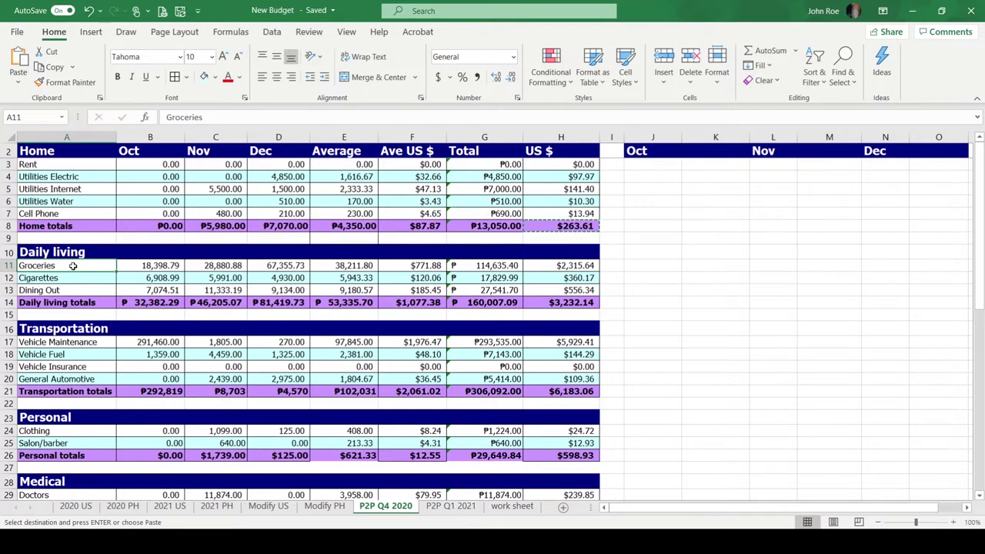
click(272, 264)
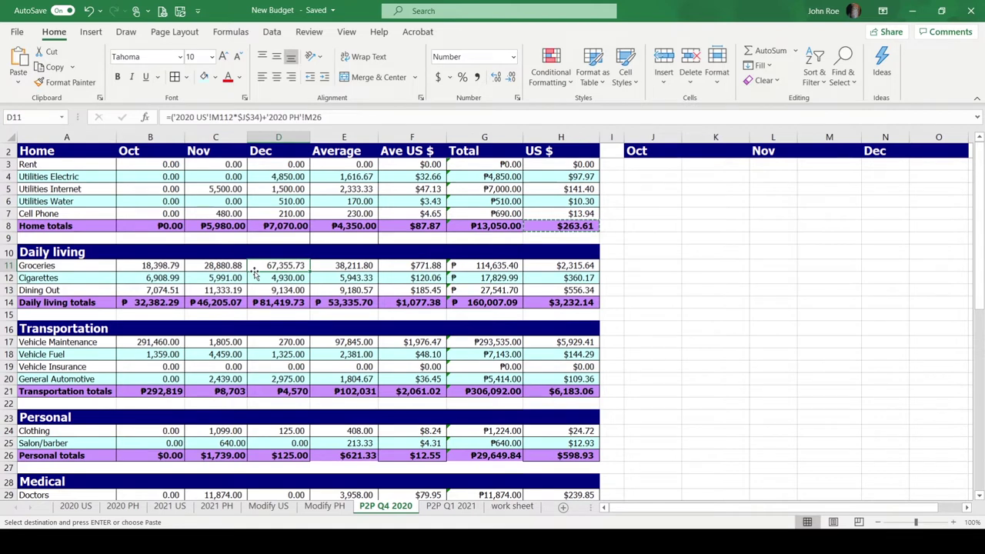
click(339, 267)
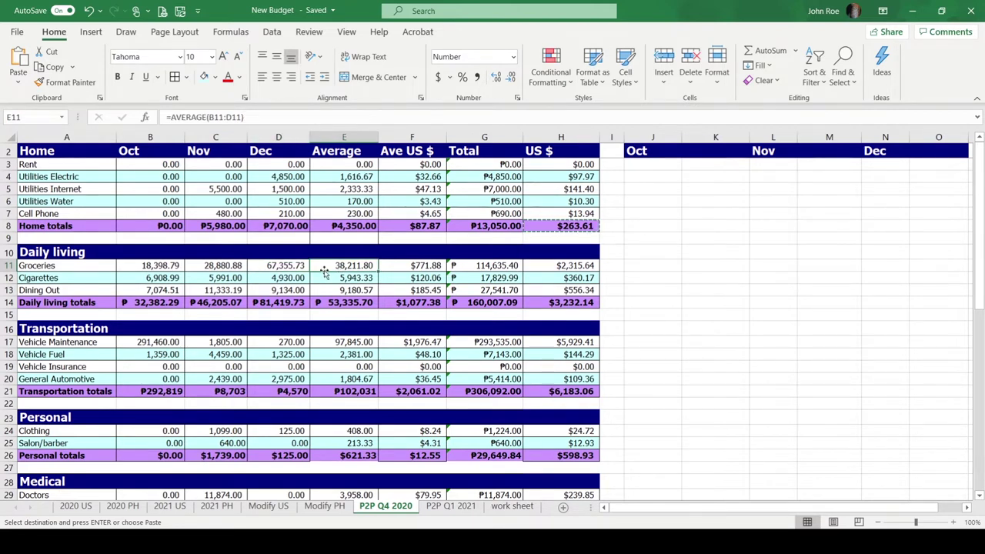
click(414, 267)
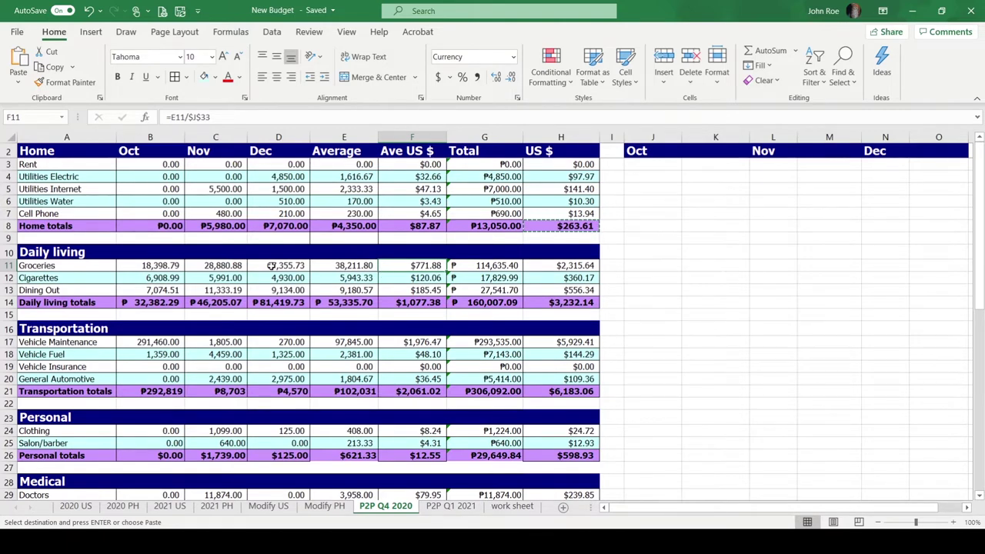
click(147, 280)
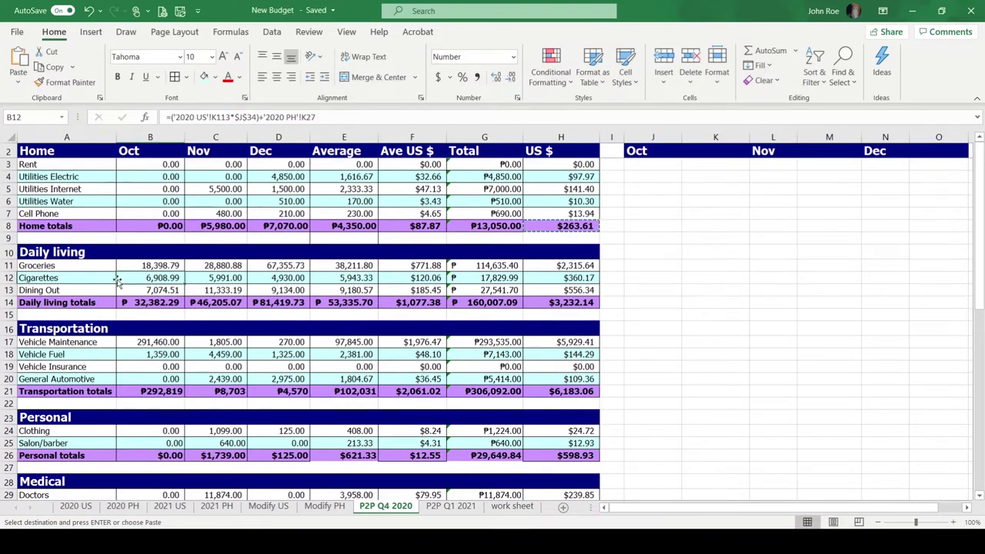
Step: Check October vehicle maintenance, the Clothing total and dollar average, and the Salon/barber dollar average
click(154, 345)
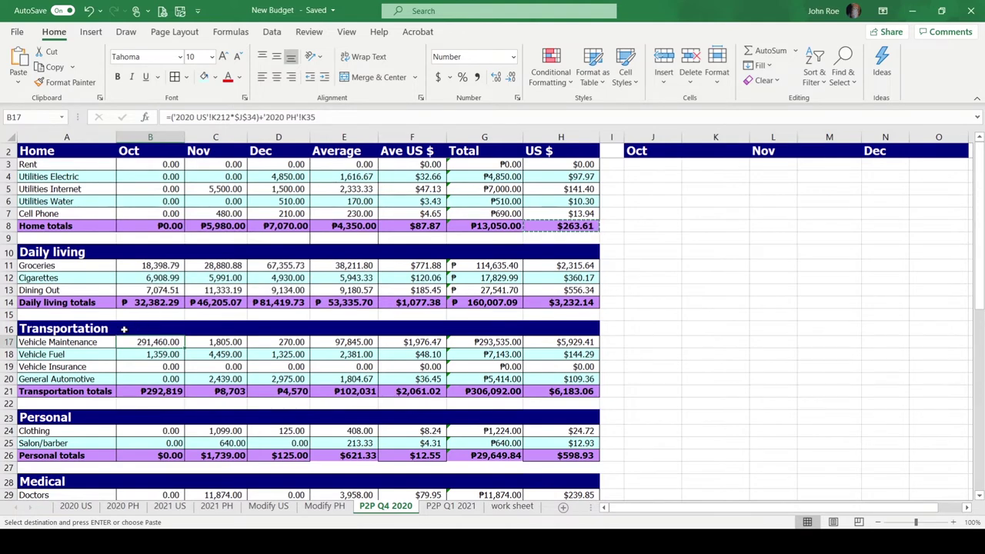
scroll(149, 380, down, 1)
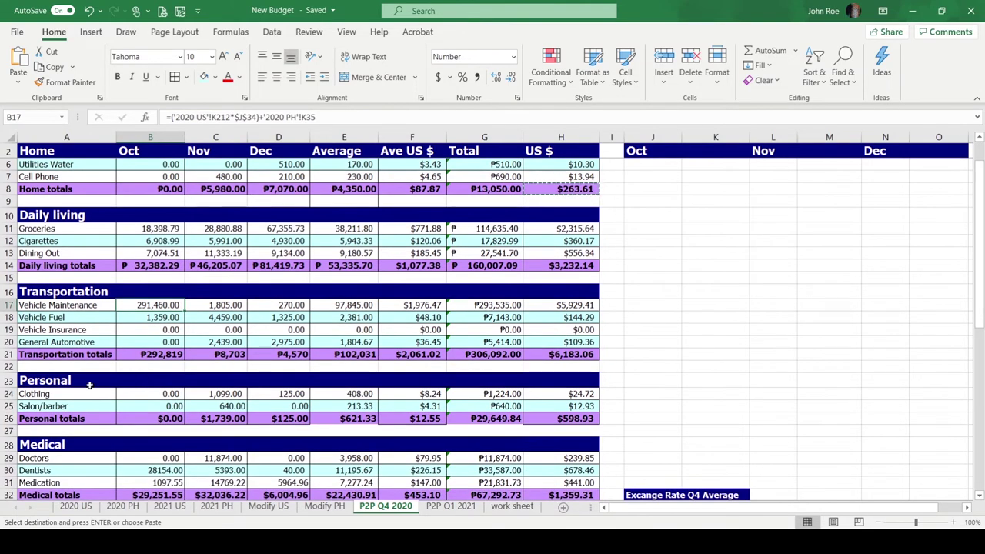
click(72, 394)
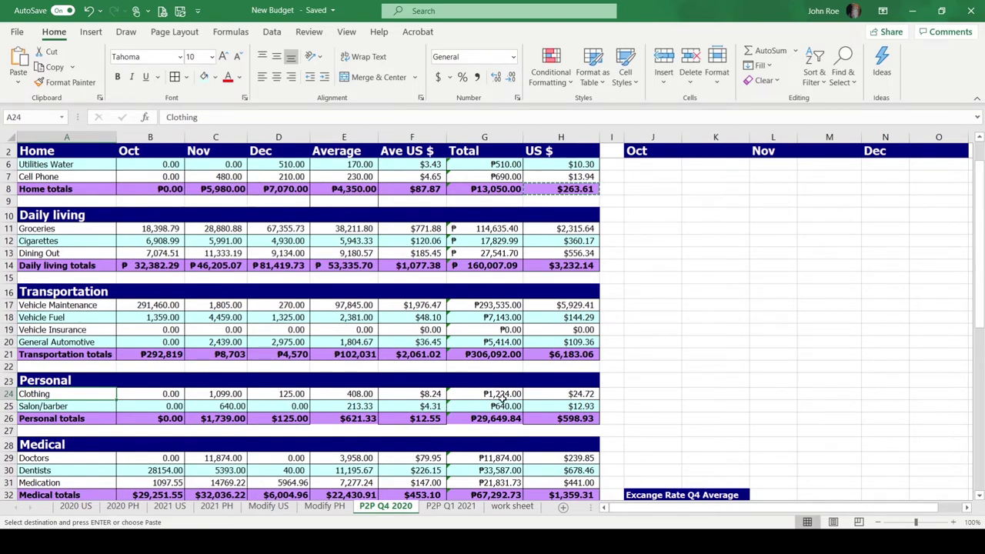
click(502, 398)
click(401, 394)
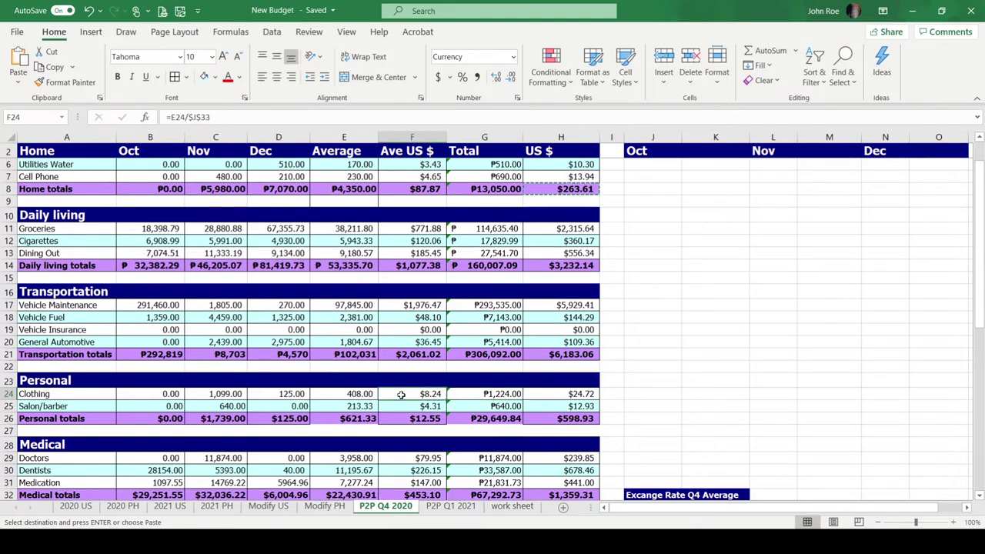
click(399, 409)
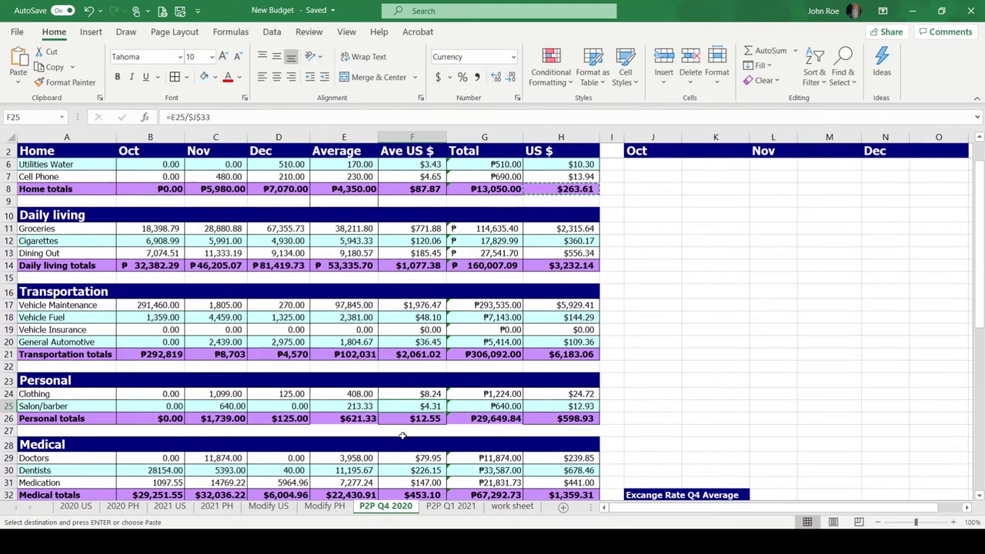
Step: Review the Medical section's Doctors row and its November amount, plus the October and November Dentists amounts
scroll(402, 435, down, 1)
scroll(403, 435, down, 1)
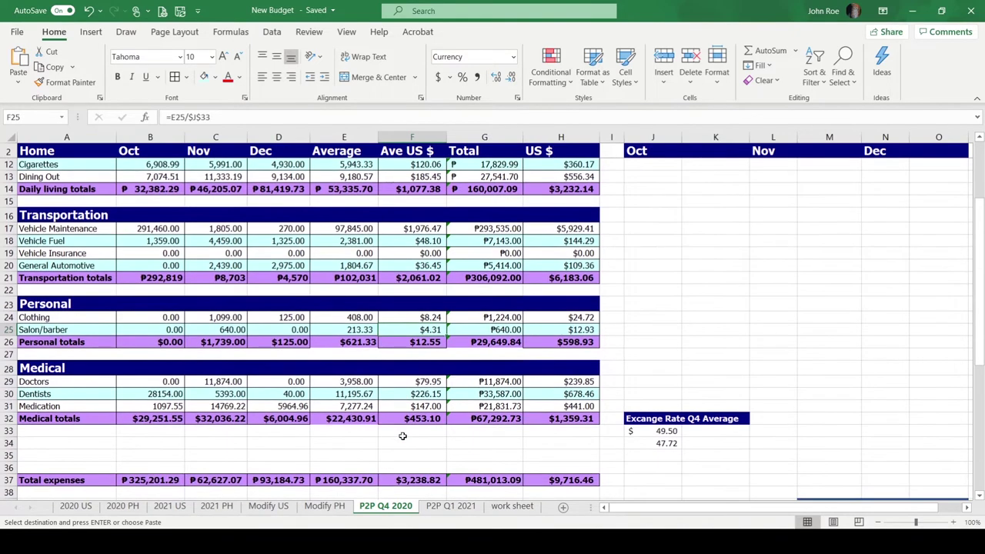
scroll(402, 436, down, 1)
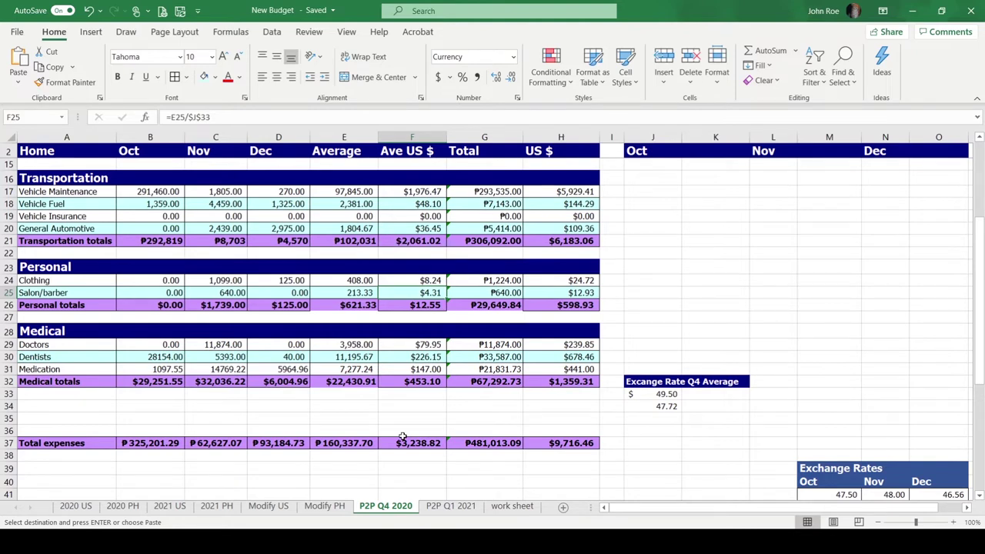
click(78, 346)
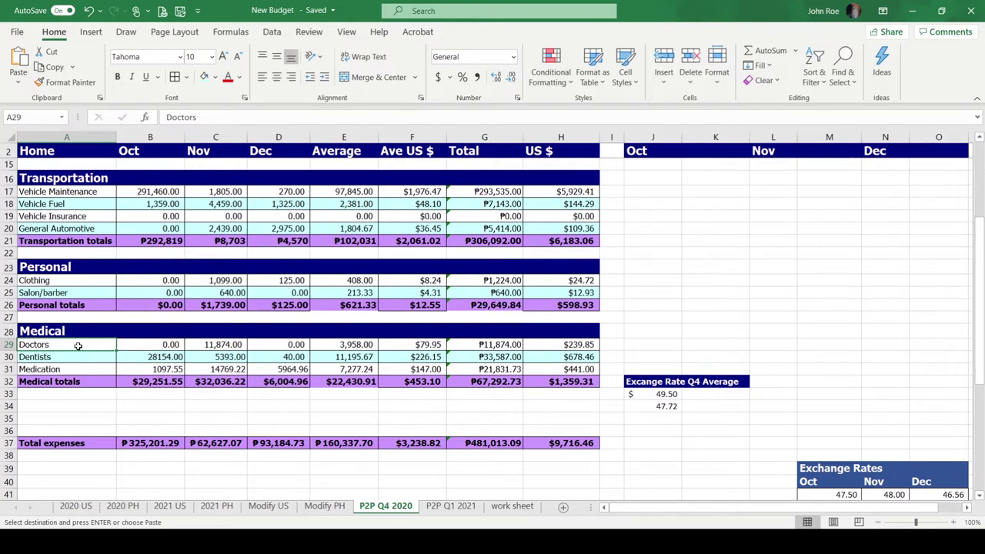
click(235, 345)
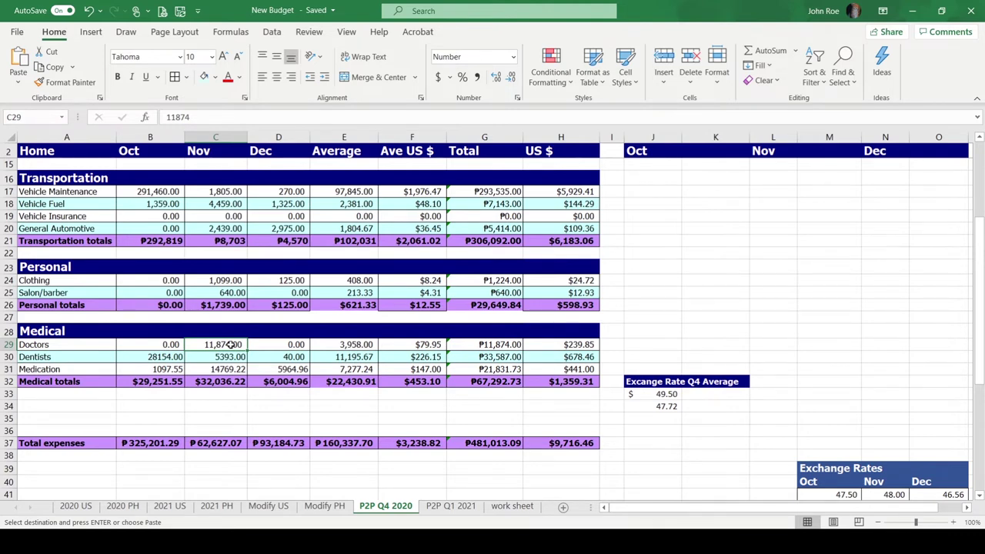
click(70, 355)
click(132, 362)
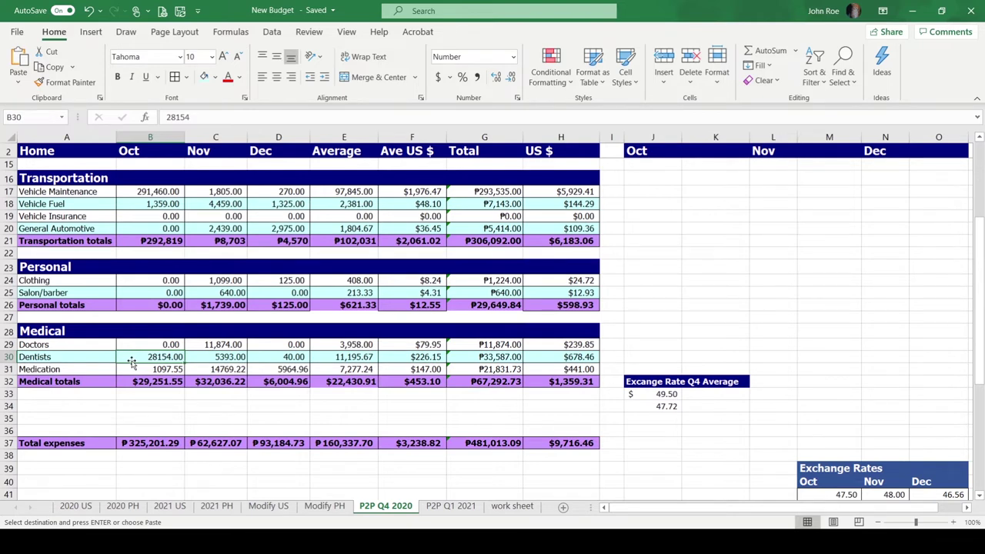
click(209, 361)
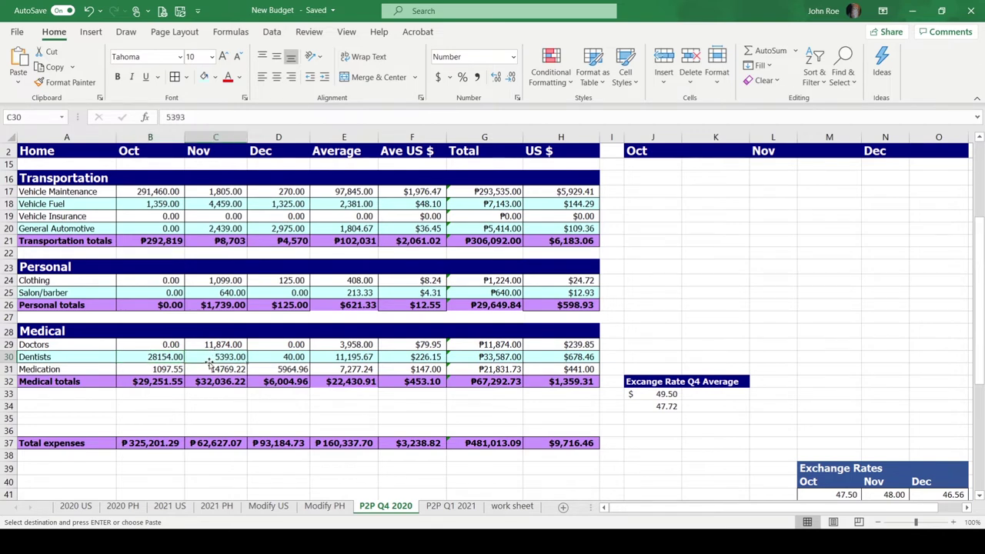
click(210, 345)
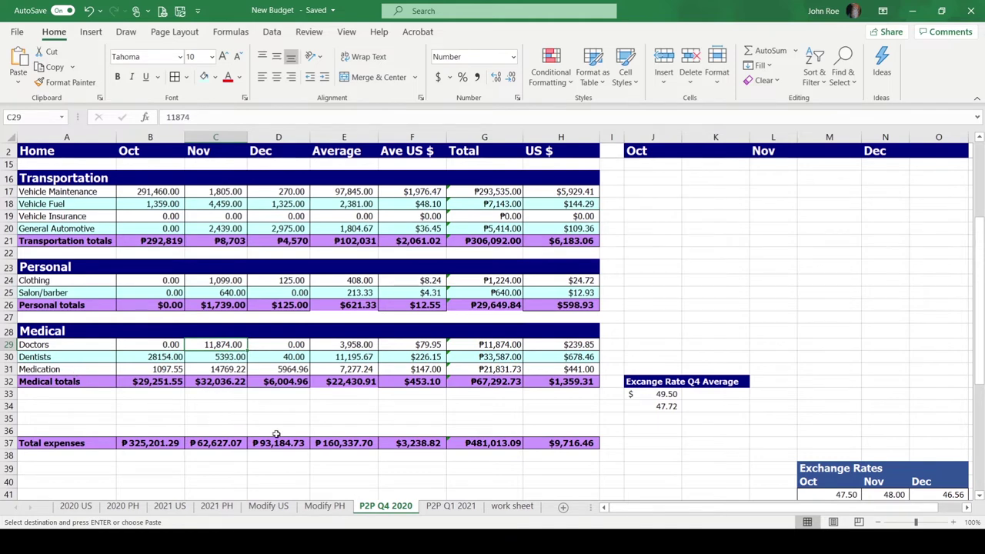
Step: Check the Medical totals' average and dollar average against the individual Doctors, Dentists and Medication dollar averages
click(413, 381)
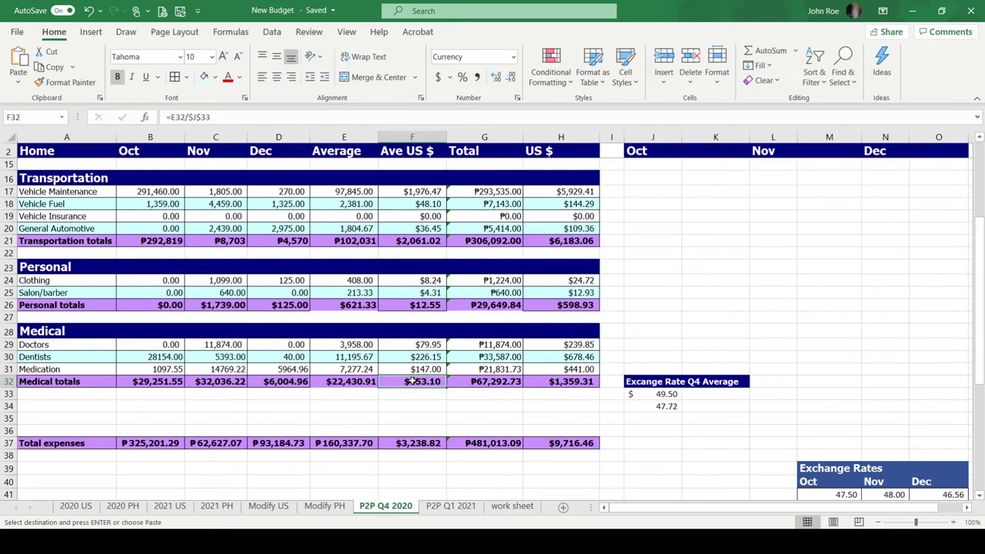
drag(414, 344, 408, 374)
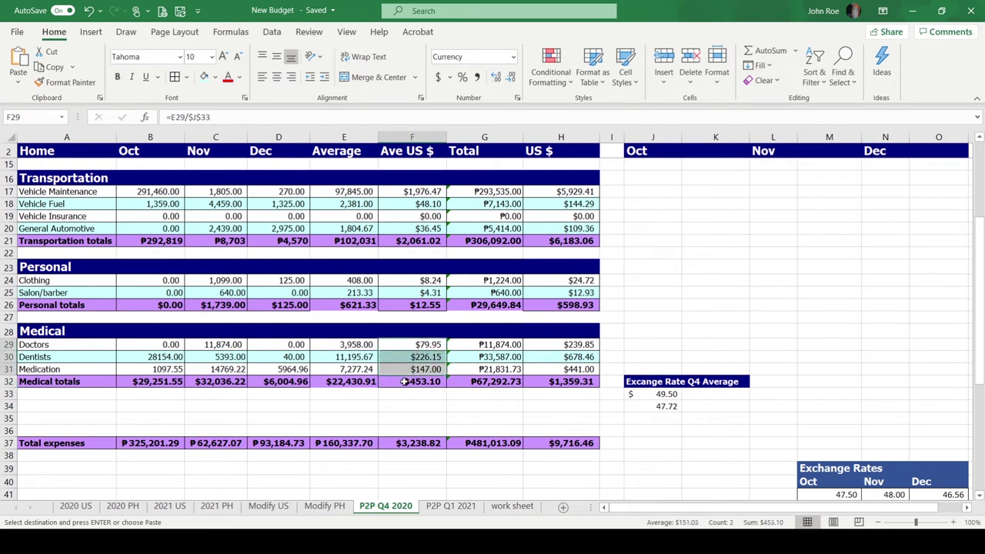
click(405, 381)
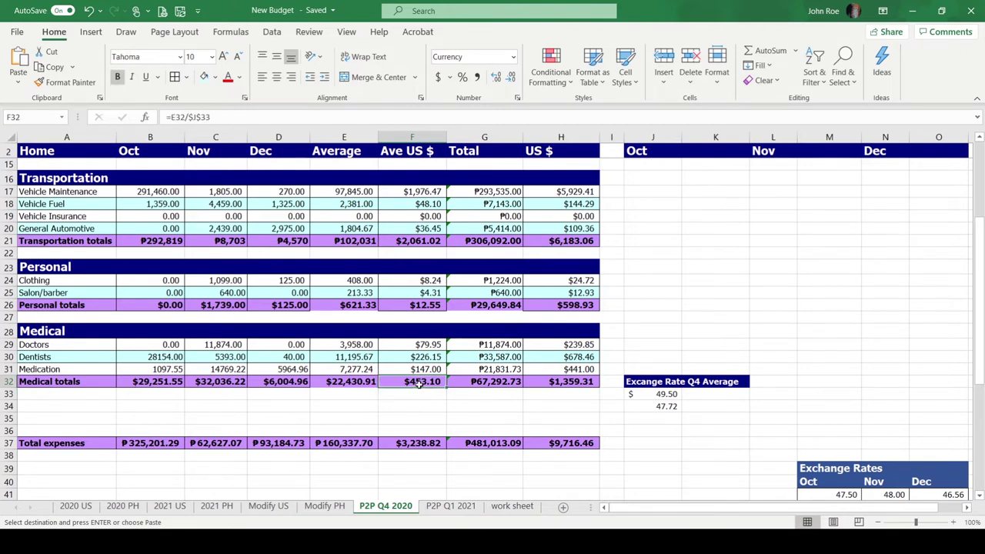
click(341, 385)
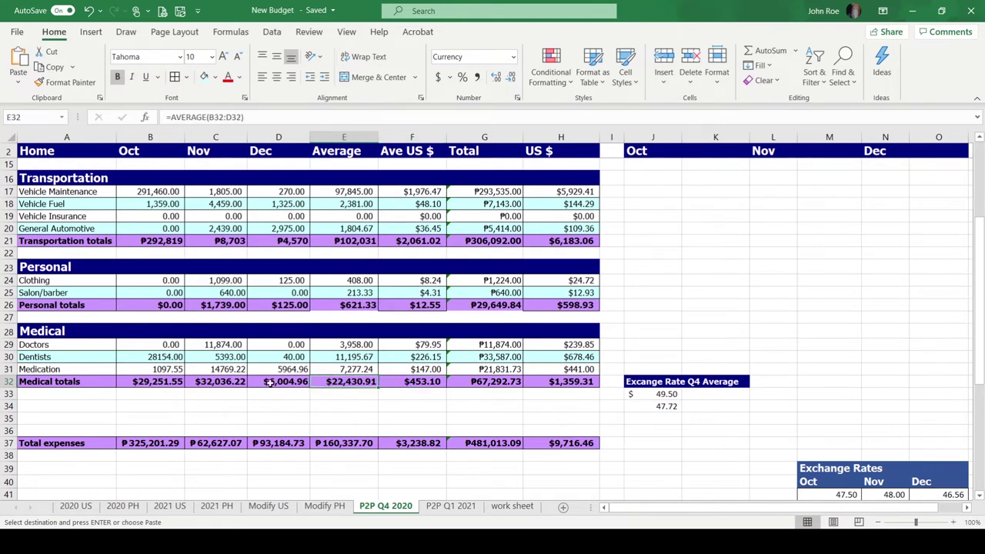
click(395, 382)
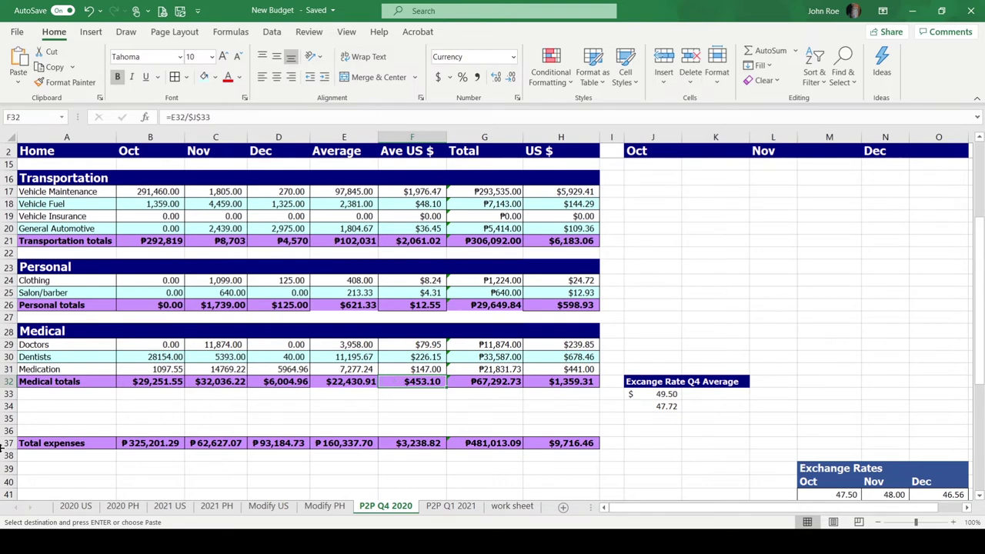
Step: Review the Total expenses row, its average and dollar average, comparing the latter with the Transportation section's dollar averages
click(6, 444)
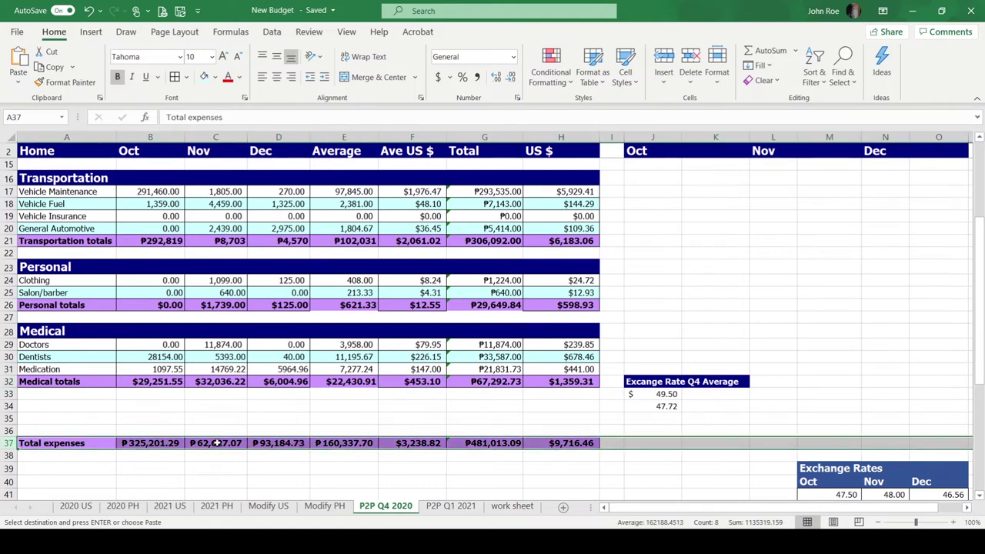
click(344, 443)
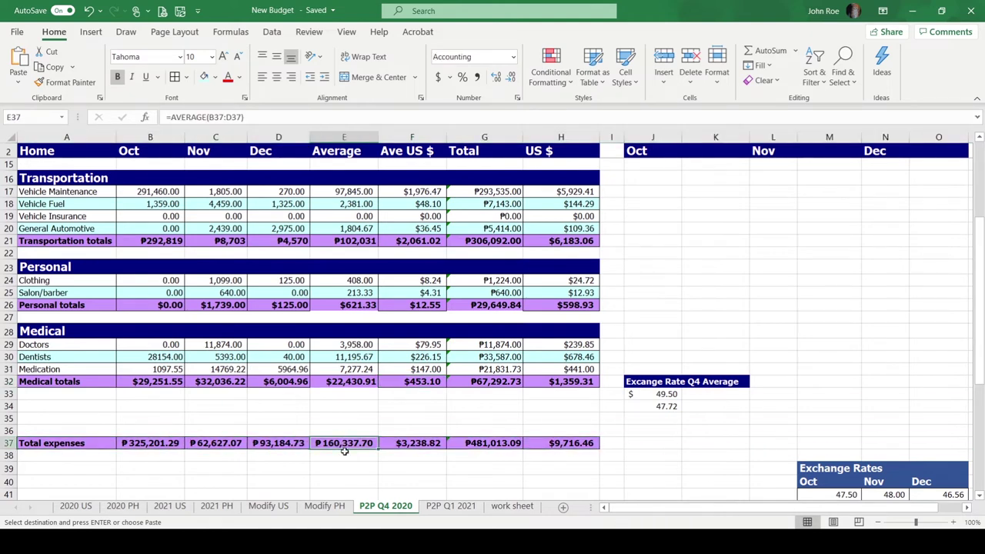
click(425, 443)
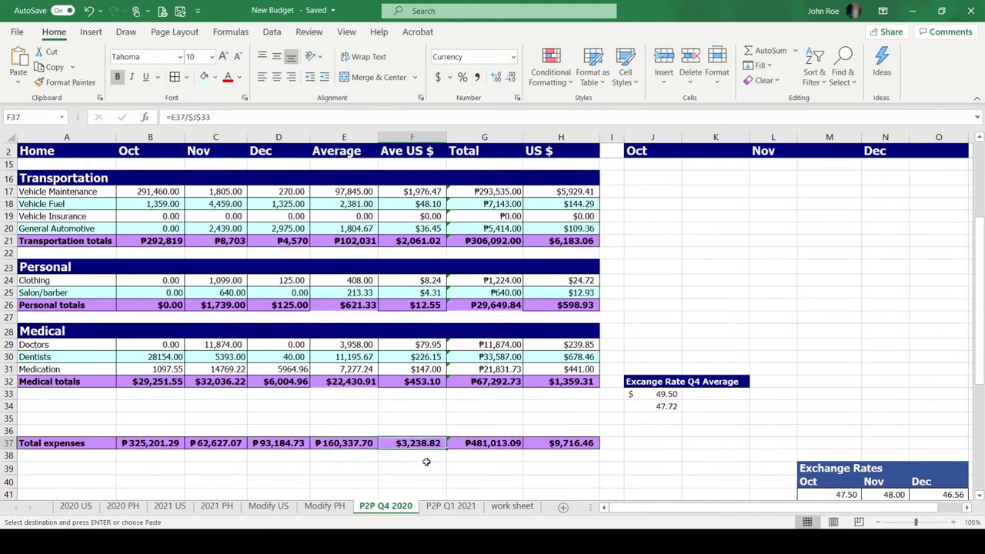
click(417, 457)
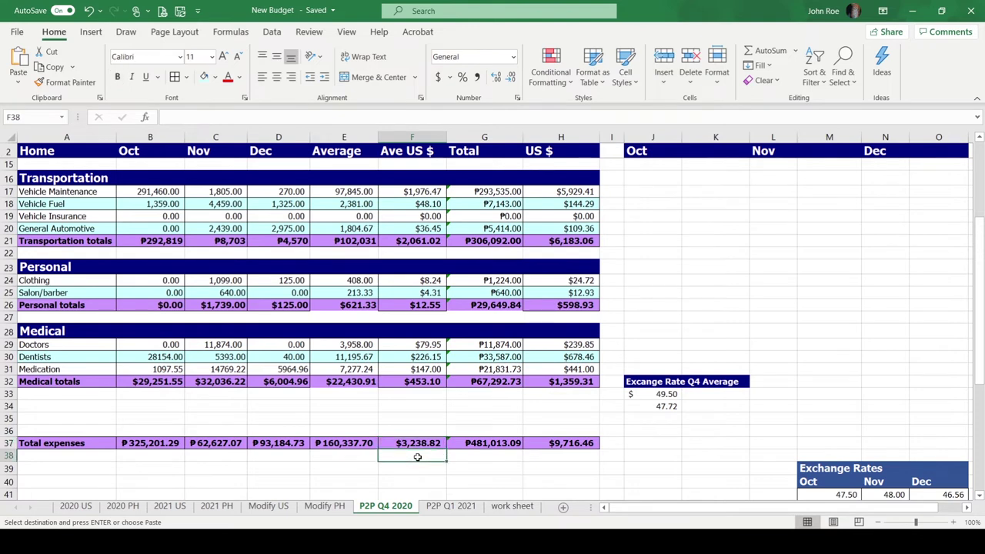
click(409, 440)
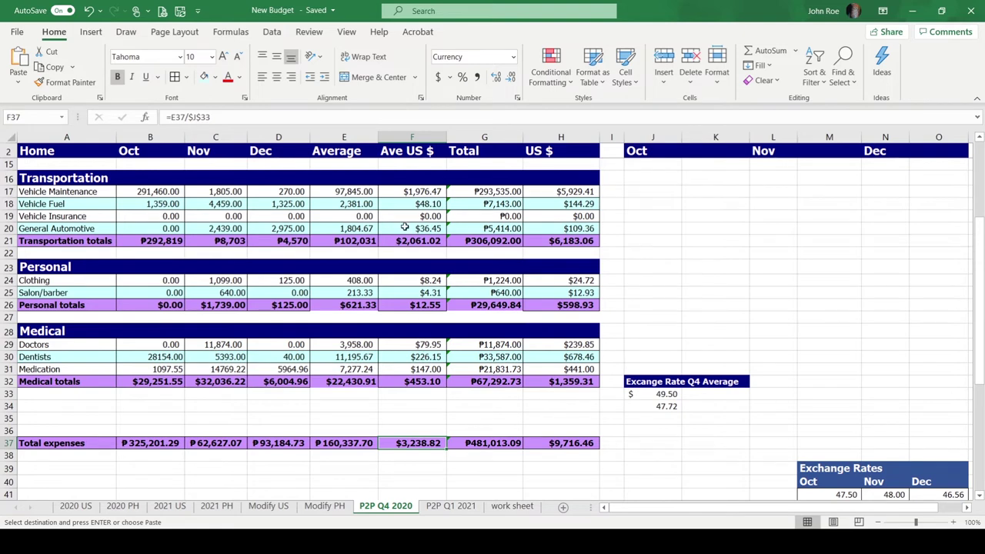
click(401, 191)
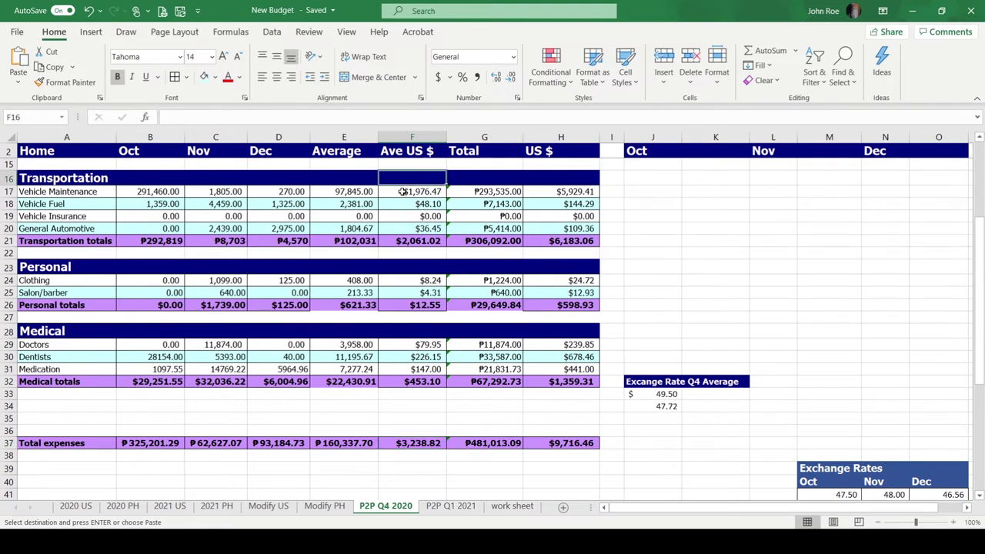
click(417, 431)
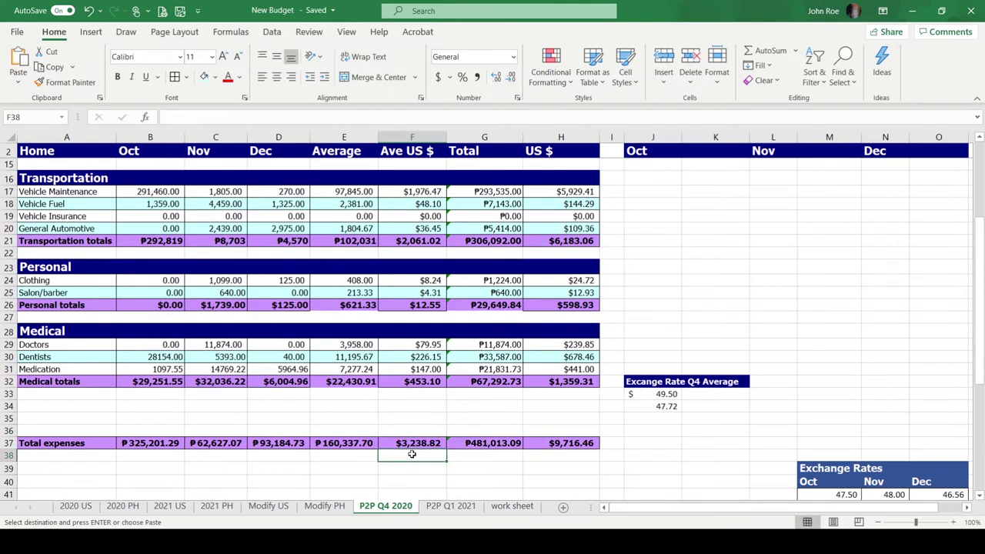
click(400, 445)
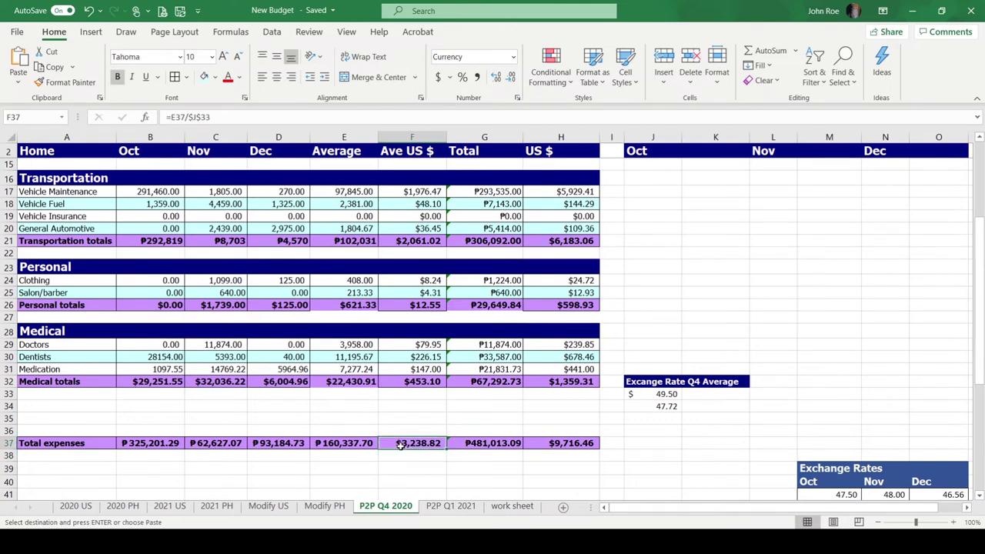